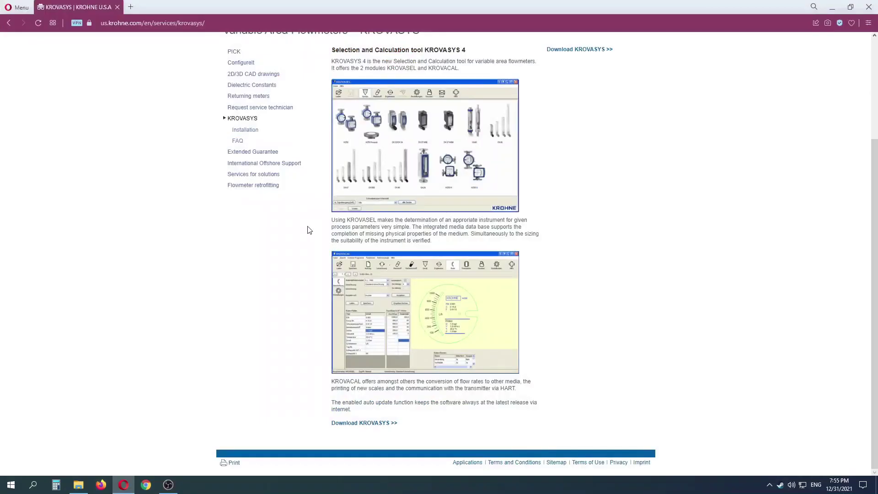
# Examine the KROVASYS 4 selection and calculation tool page on the KROHNE website
pyautogui.scroll(3, 306, 229)
pyautogui.scroll(-2, 307, 236)
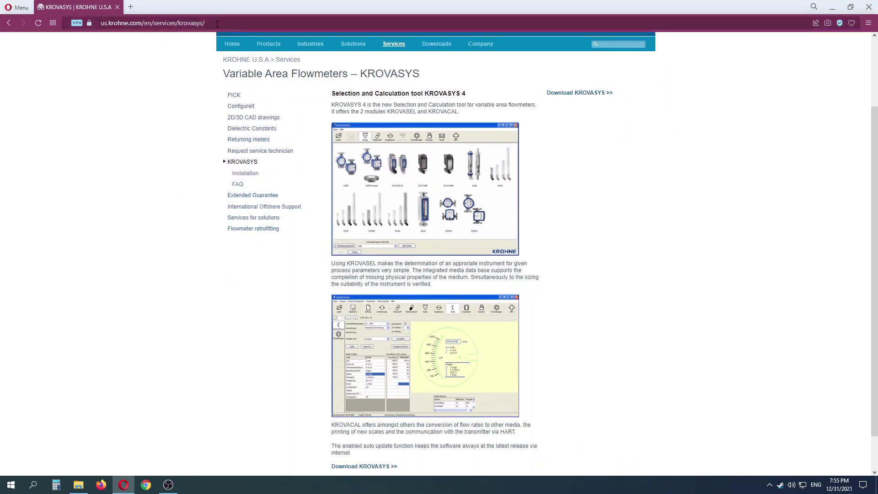
pyautogui.moveTo(361, 74); pyautogui.dragTo(420, 74)
pyautogui.click(477, 75)
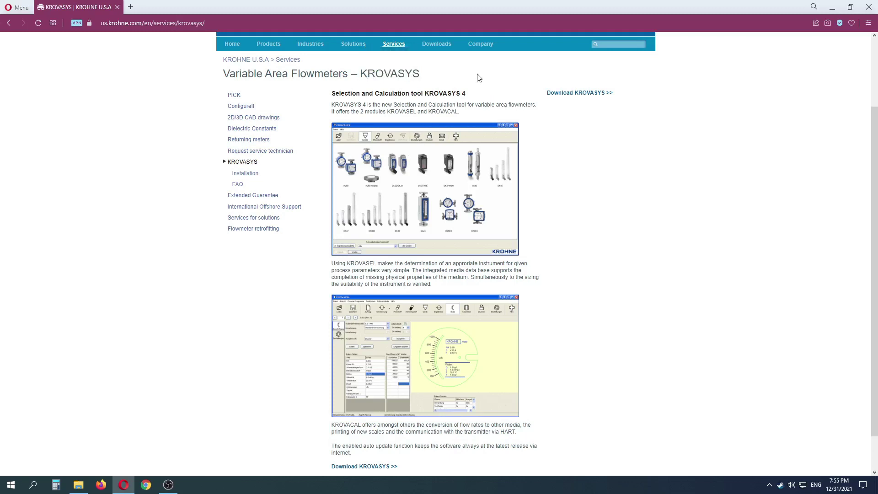
pyautogui.scroll(-1, 594, 282)
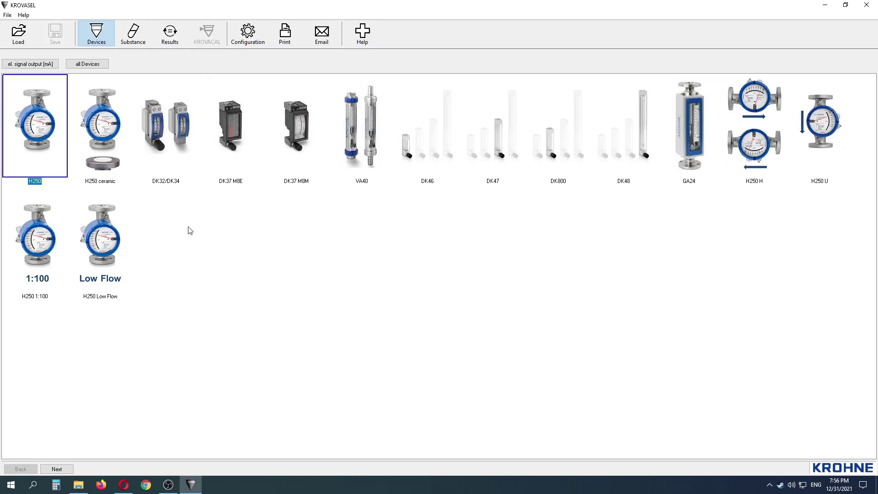
# Enter ABC as the customer and FT-100 as the tag number in the substance data
pyautogui.click(131, 40)
pyautogui.click(109, 68)
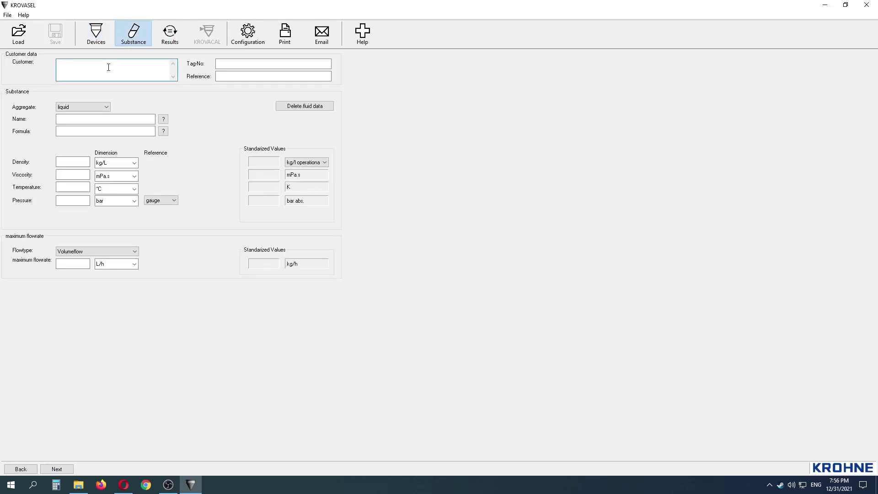
pyautogui.click(238, 63)
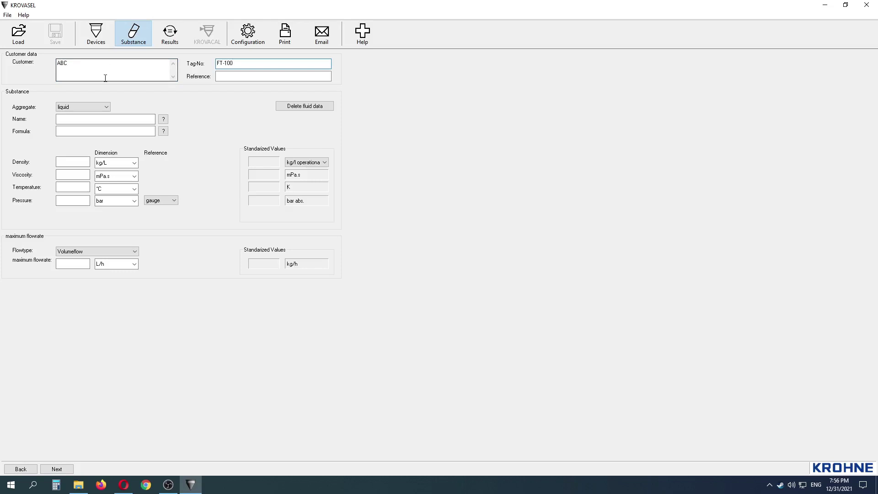
# Set the aggregate state to gaseous and choose nitrogen (N2) from the substance database
pyautogui.click(92, 110)
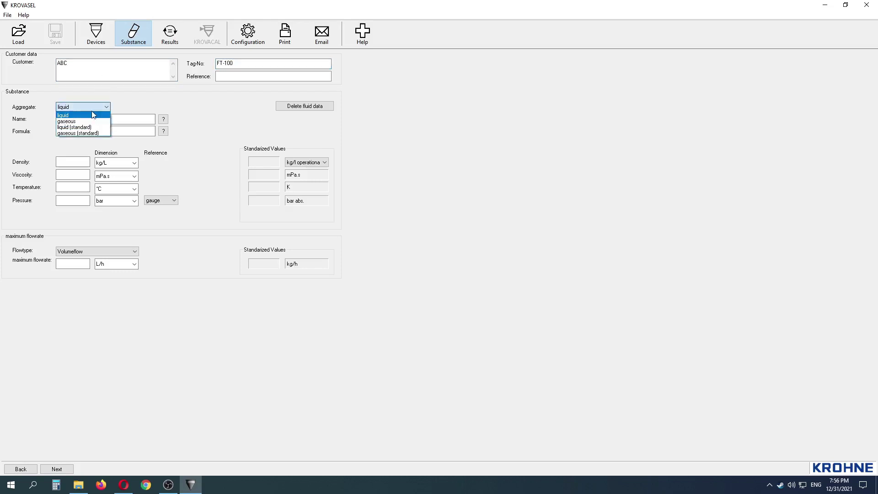
pyautogui.click(88, 121)
pyautogui.click(162, 120)
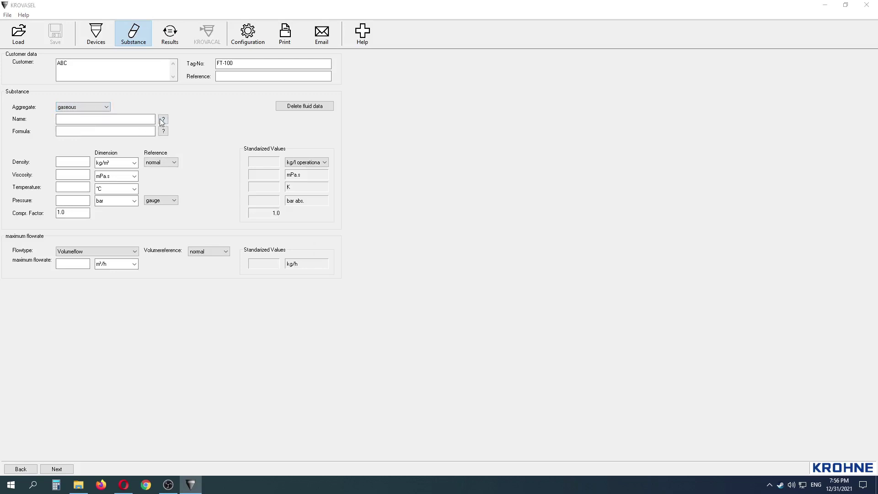
pyautogui.scroll(-3, 368, 261)
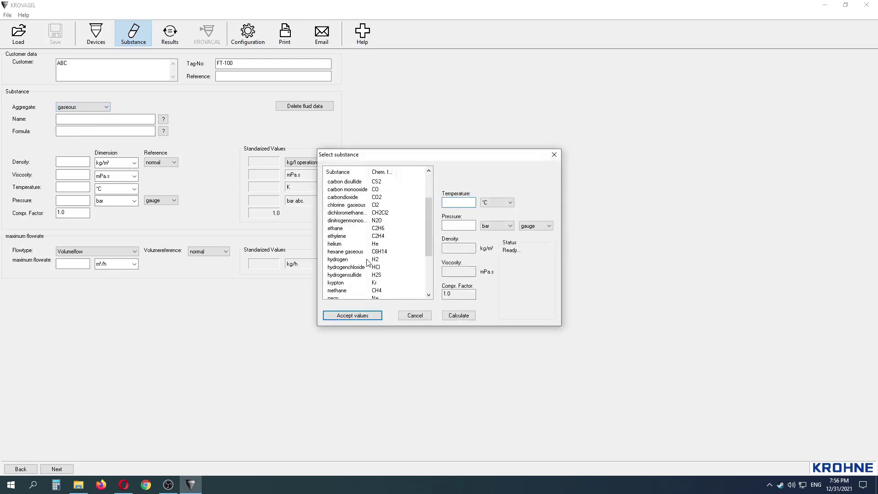
pyautogui.click(349, 282)
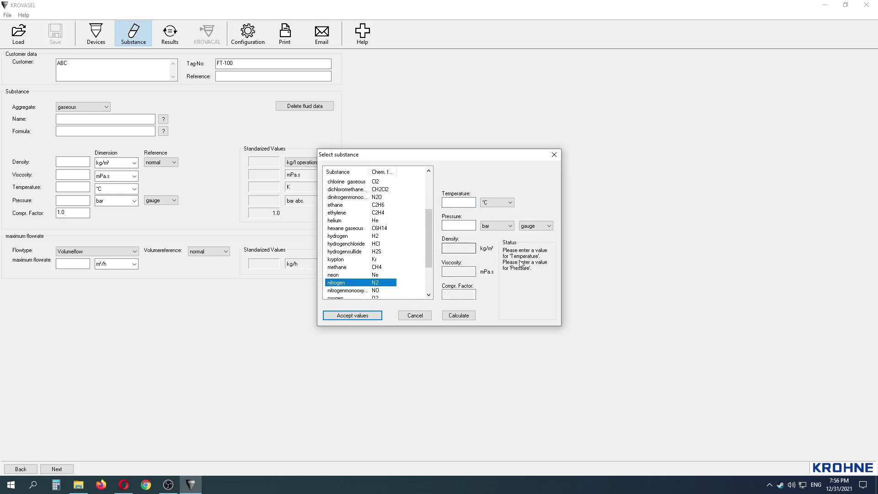
# Set nitrogen's temperature to 40 °C and pressure to 2.4 bar gauge, and accept the values as fluid data
pyautogui.click(465, 206)
pyautogui.write('40')
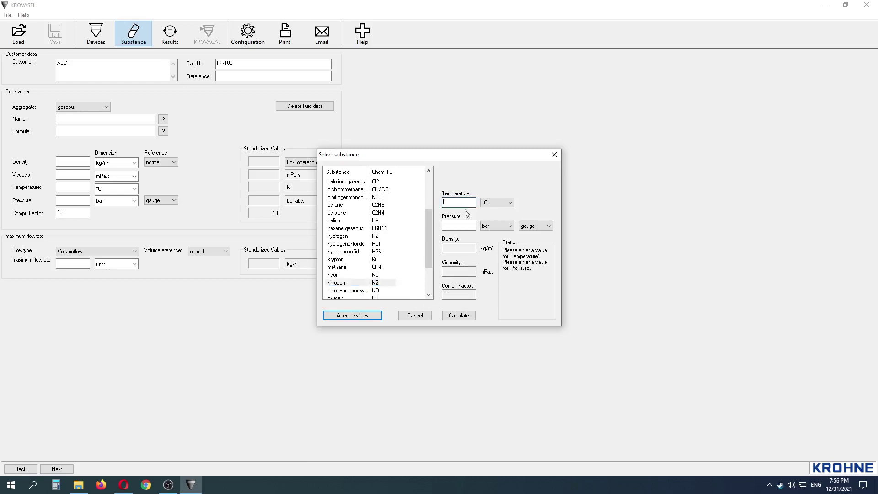
pyautogui.click(471, 226)
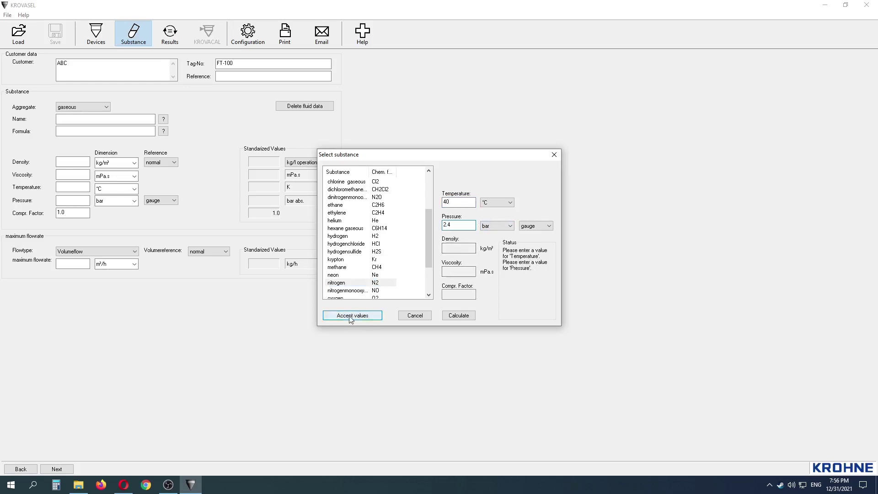
pyautogui.click(499, 224)
pyautogui.click(516, 228)
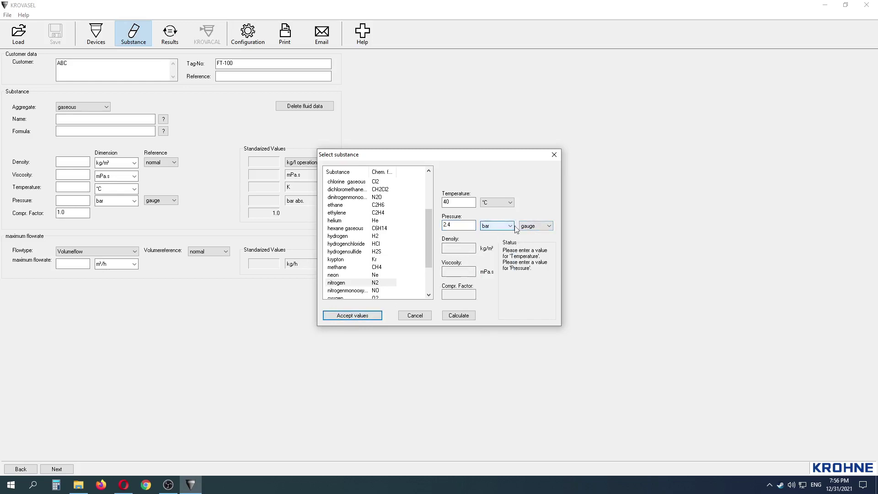
pyautogui.click(537, 226)
pyautogui.click(538, 225)
pyautogui.click(498, 202)
pyautogui.click(489, 210)
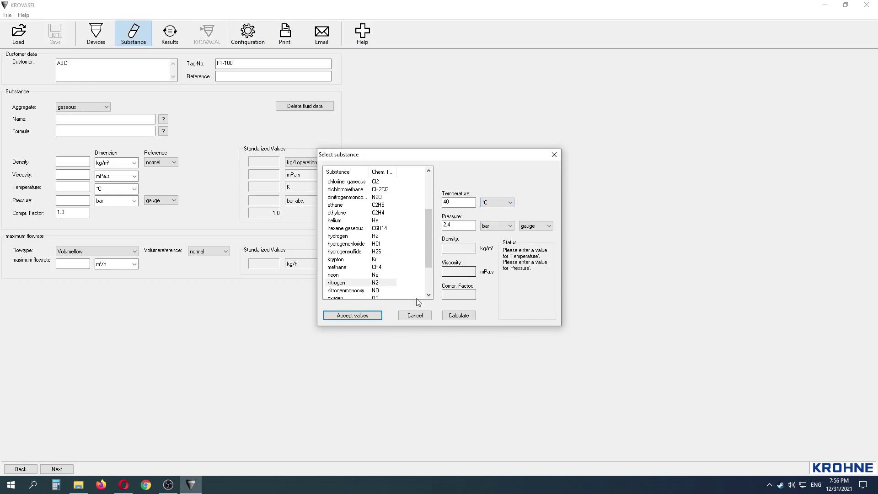
pyautogui.click(354, 316)
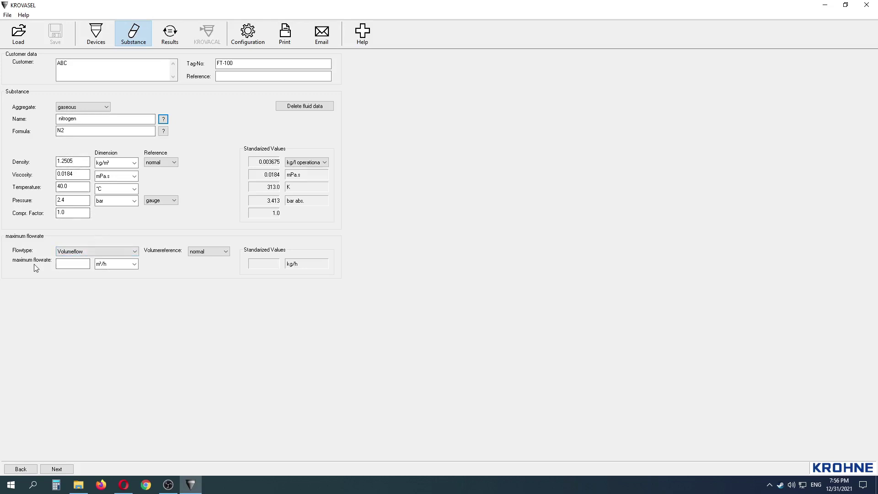
# Set the maximum volume flowrate to 40 m³/h
pyautogui.click(73, 267)
pyautogui.click(135, 264)
pyautogui.click(134, 264)
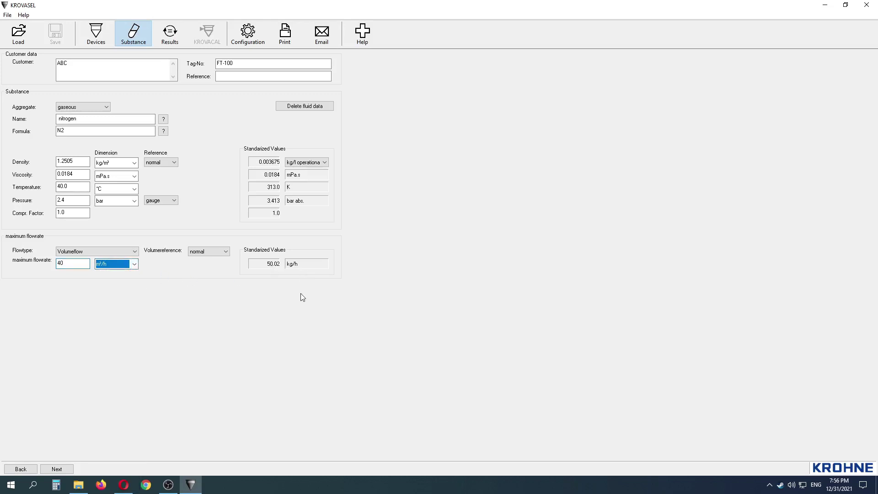
# List the suitable H250 flowmeters for the entered process data, rechecking the device selection
pyautogui.click(158, 41)
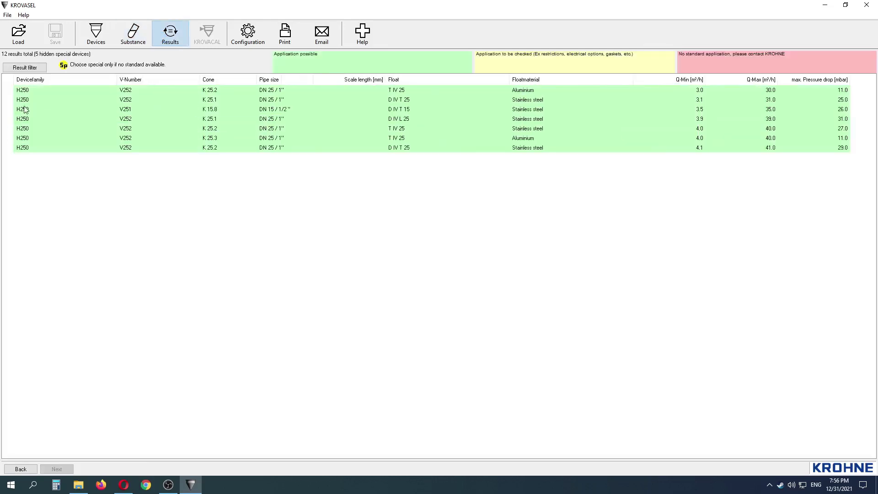
pyautogui.click(96, 33)
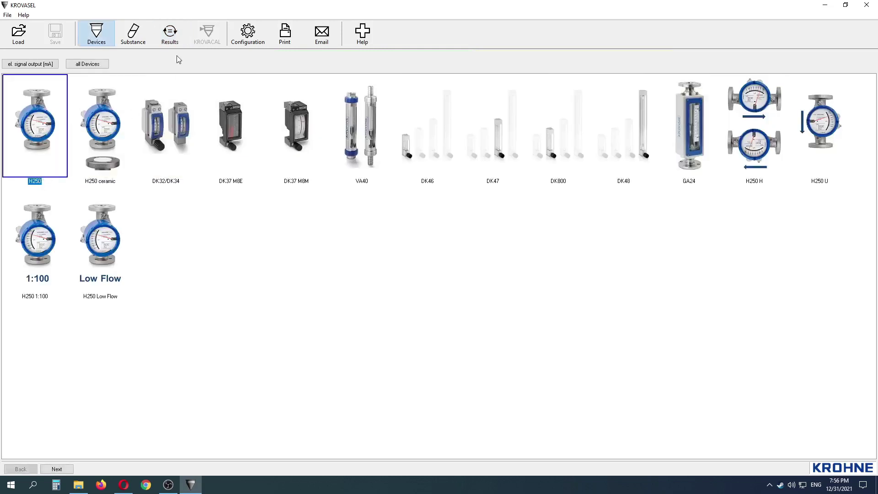
pyautogui.click(170, 36)
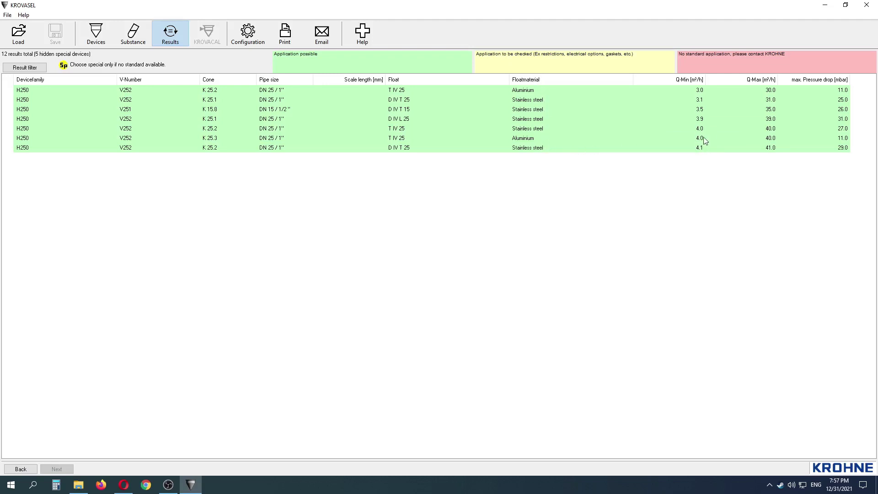
# Select the H250 result with cone K 25.2 and stainless steel float T IV 25, and transfer it to KROVACAL
pyautogui.click(471, 130)
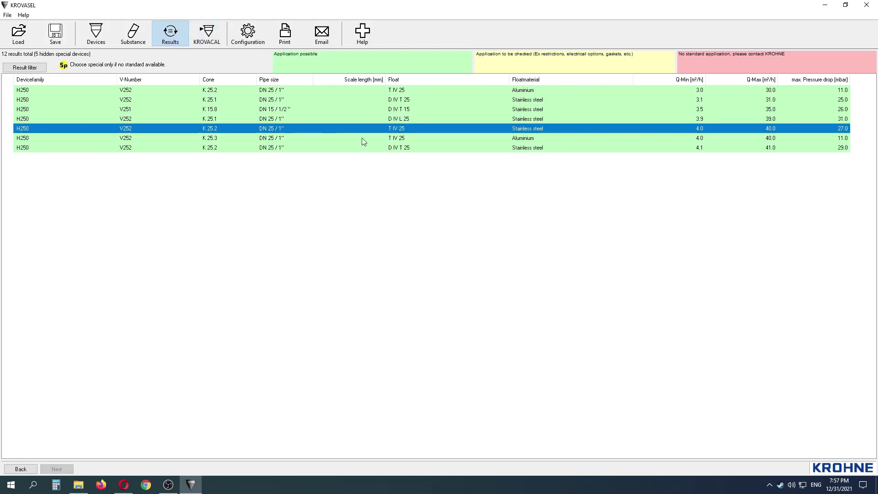
pyautogui.click(202, 33)
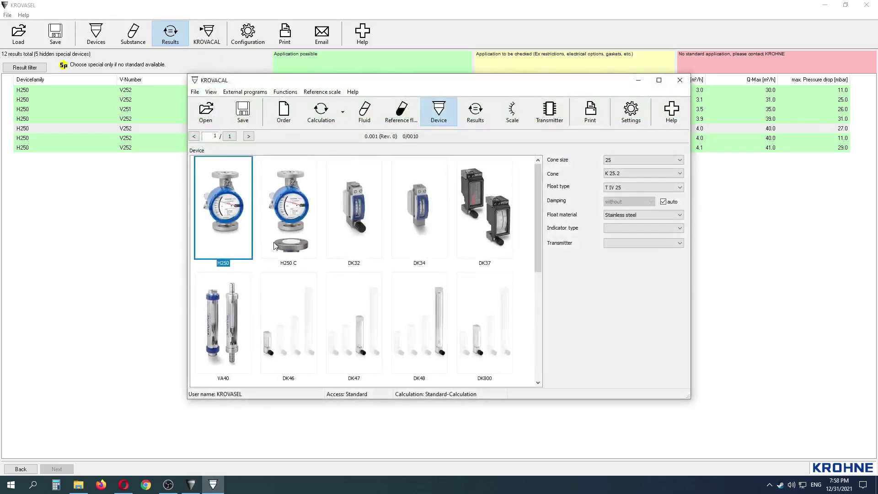
pyautogui.moveTo(388, 84); pyautogui.dragTo(424, 161)
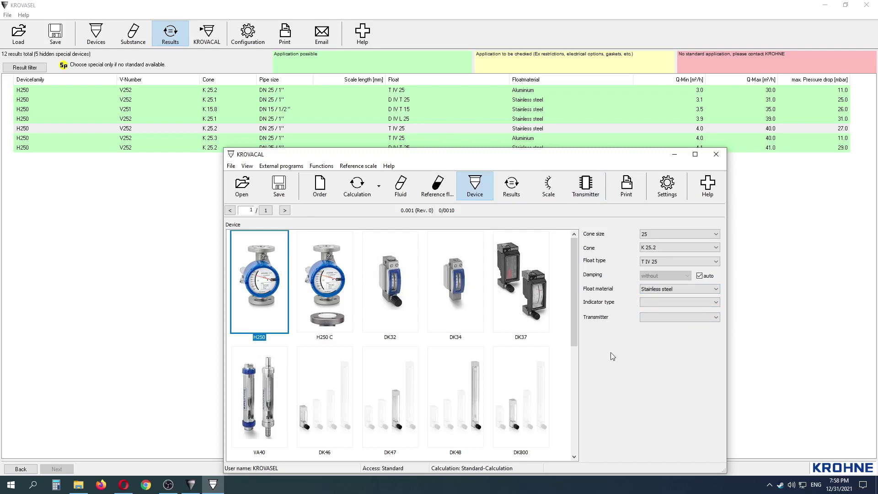
# Set the device's indicator type to M40 and its transmitter to 4 ... 20 mA (HART)
pyautogui.click(671, 303)
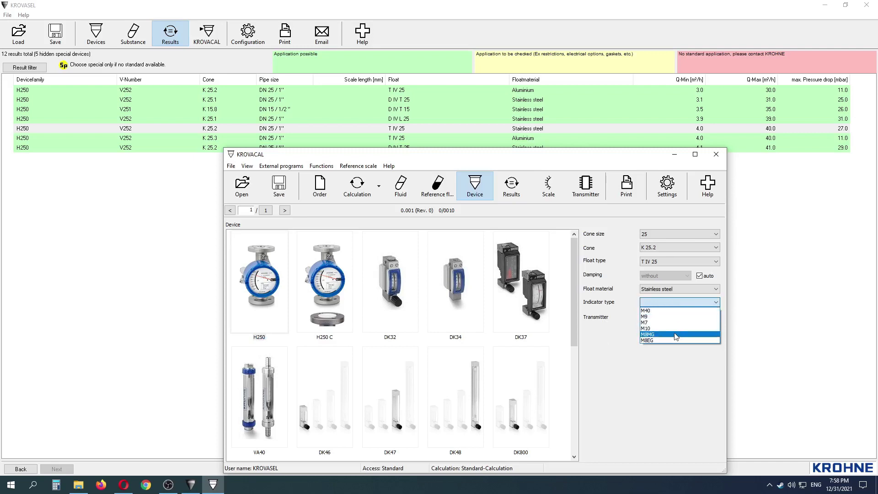
pyautogui.click(666, 312)
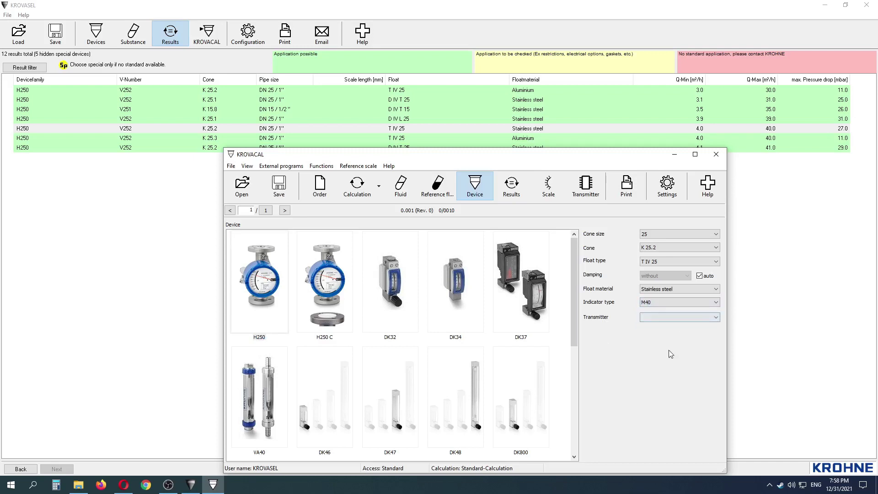
pyautogui.click(667, 318)
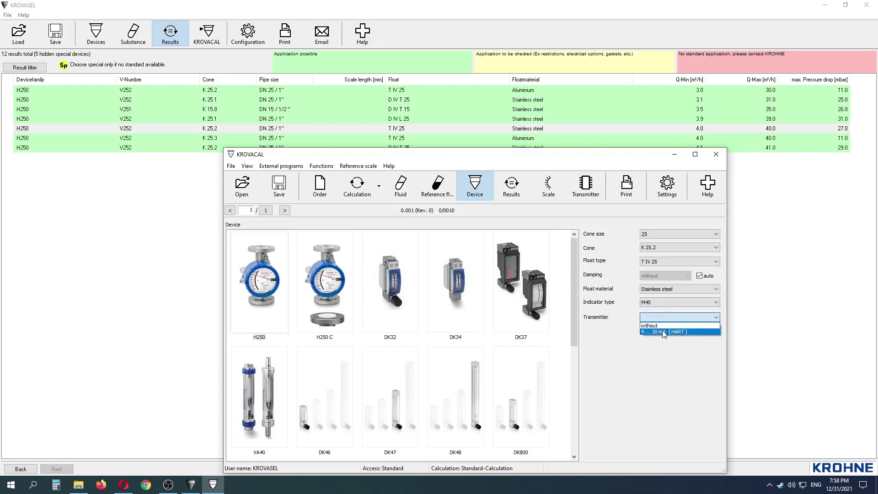
pyautogui.click(662, 330)
pyautogui.moveTo(511, 160); pyautogui.dragTo(610, 107)
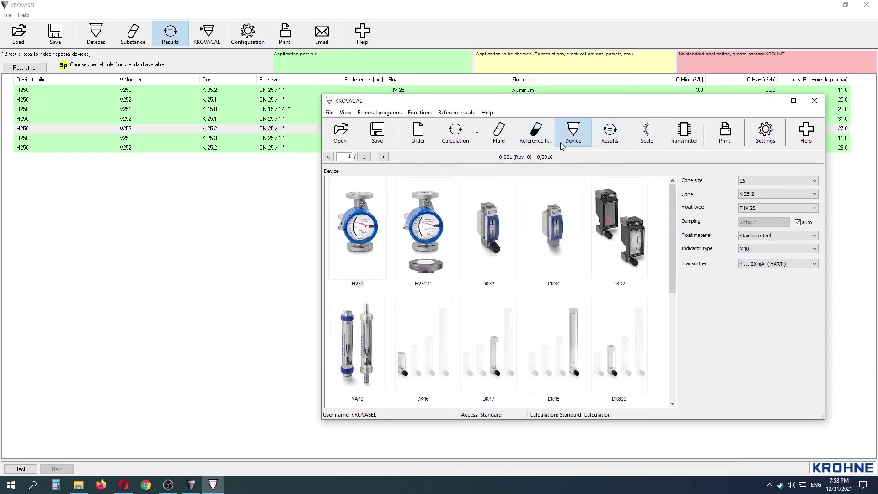
# Review the order, calculation, operating fluid, reference fluid and device data in KROVACAL
pyautogui.click(425, 143)
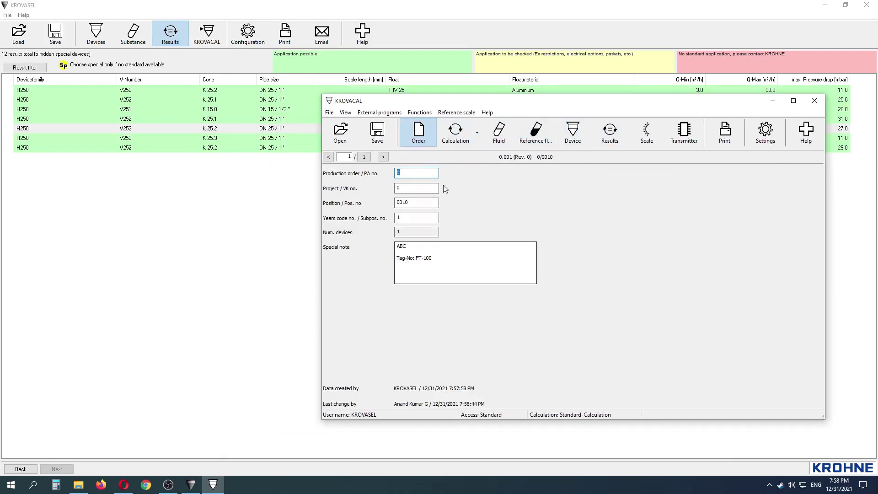
pyautogui.click(453, 140)
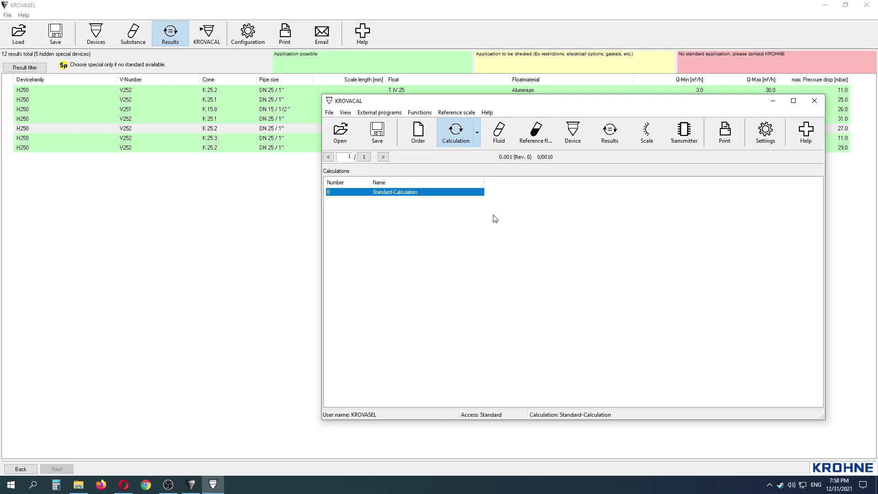
pyautogui.click(499, 137)
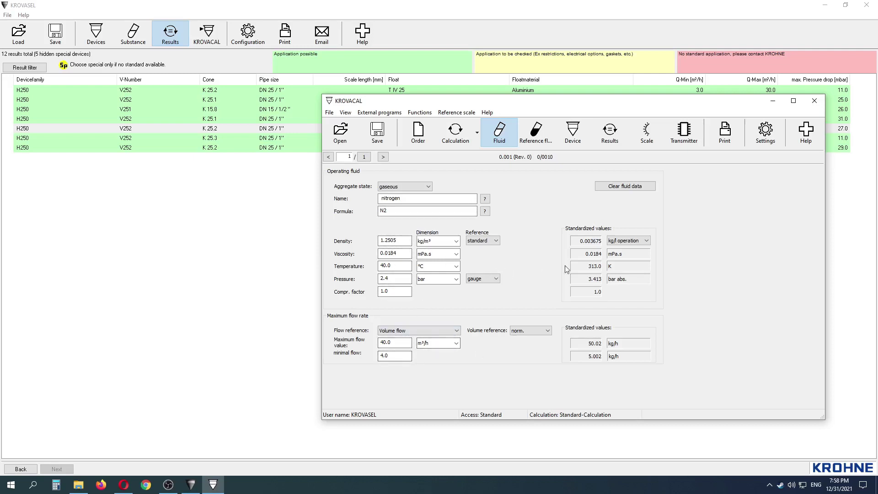
pyautogui.click(537, 132)
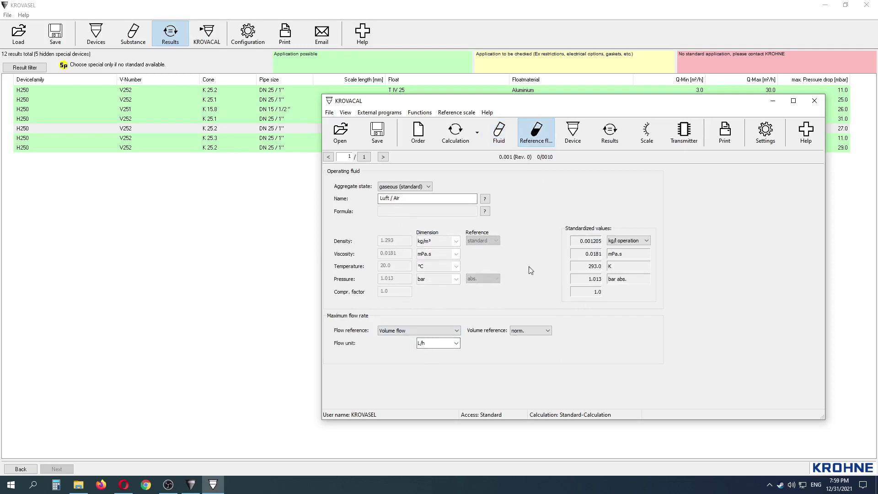
pyautogui.click(572, 133)
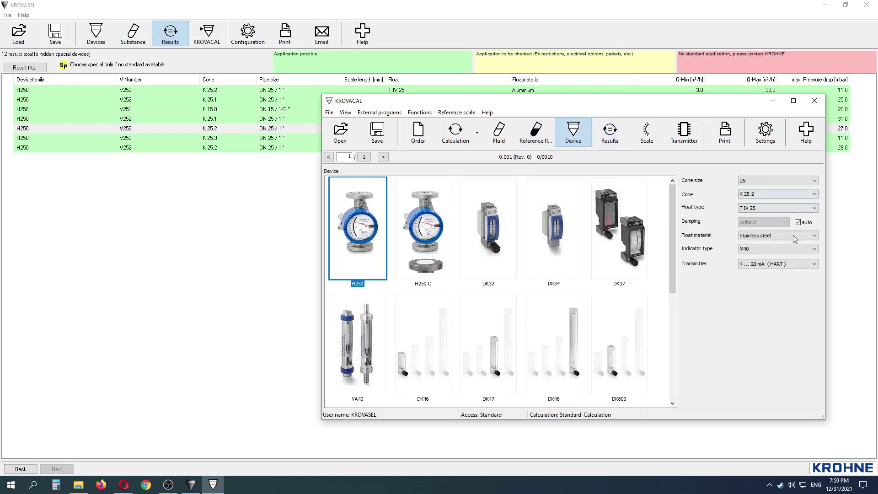
# Print the calculation results to a PDF file named REPORT on the Desktop
pyautogui.click(610, 133)
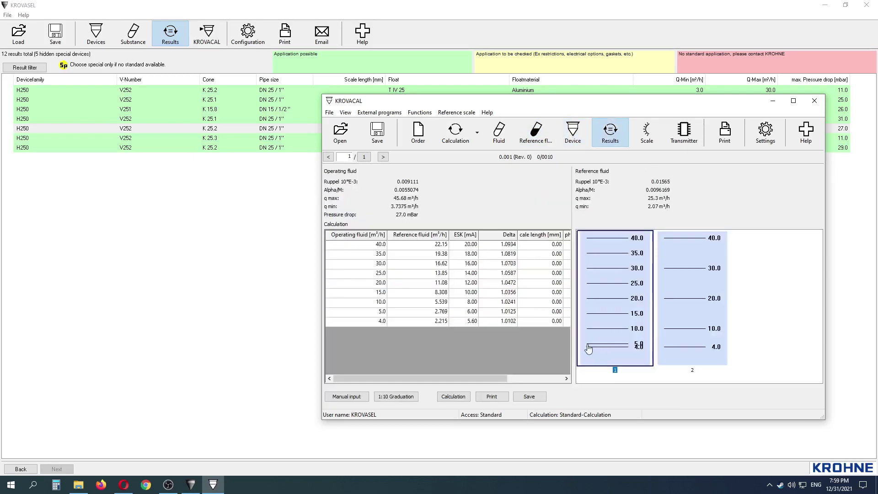
pyautogui.moveTo(412, 100); pyautogui.dragTo(274, 79)
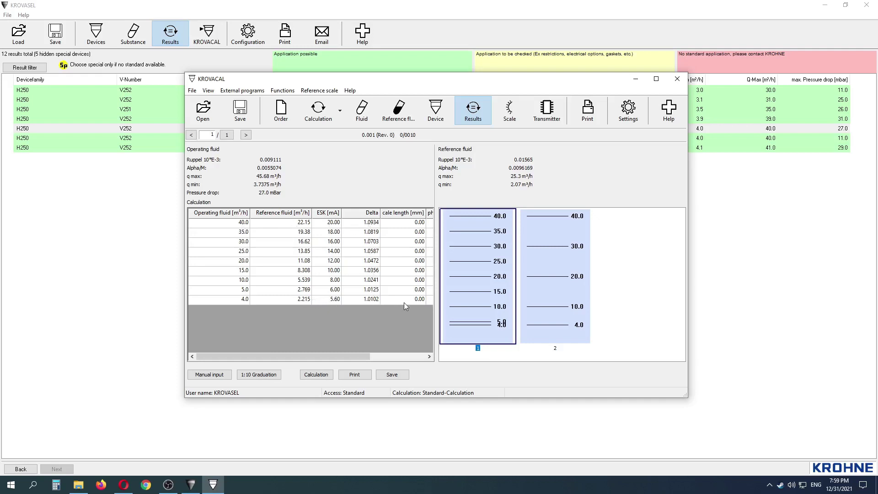
pyautogui.click(355, 375)
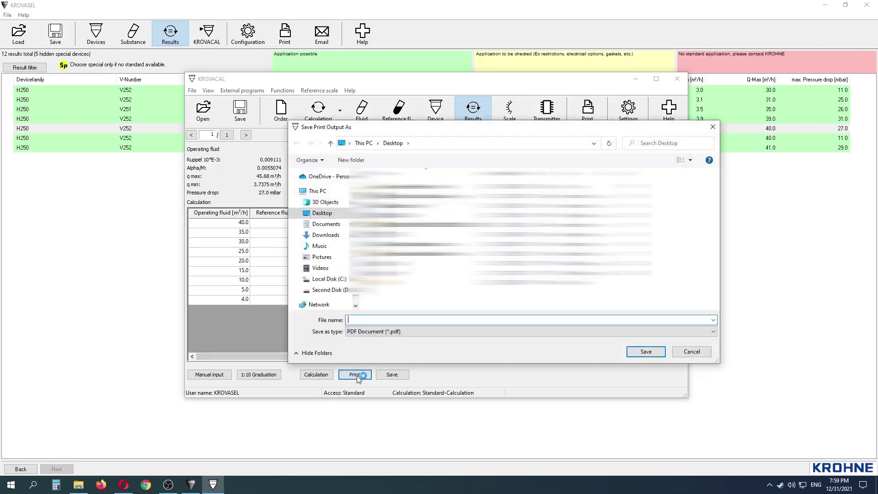
pyautogui.click(387, 321)
pyautogui.write('REPORT')
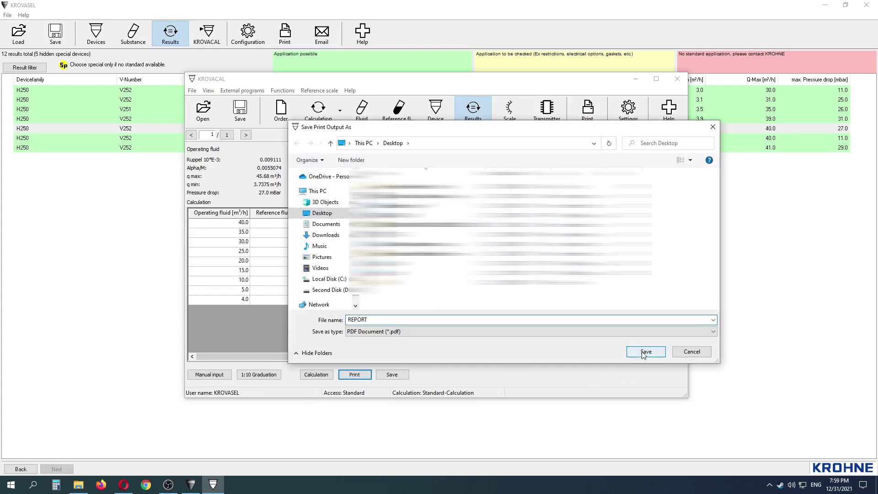
pyautogui.click(646, 352)
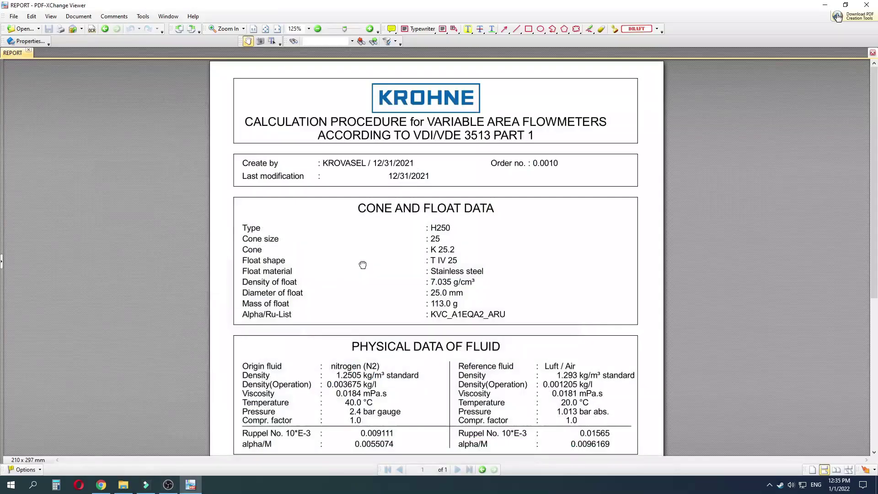
# Examine the cone and float data, physical fluid data and flow list in the REPORT PDF
pyautogui.scroll(-1, 398, 284)
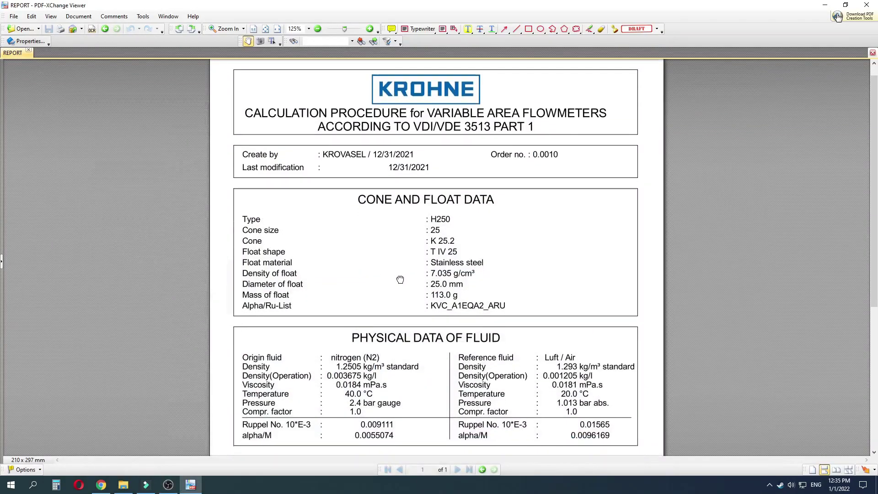
pyautogui.scroll(-3, 402, 297)
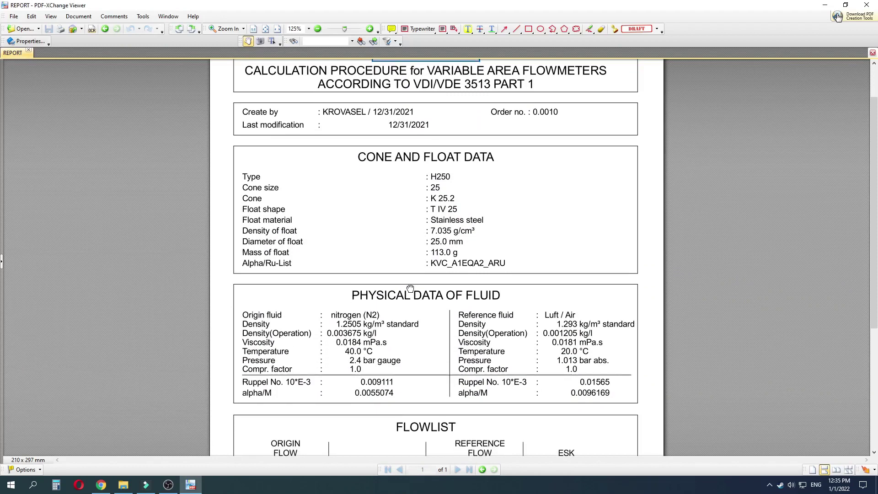
pyautogui.scroll(-5, 420, 338)
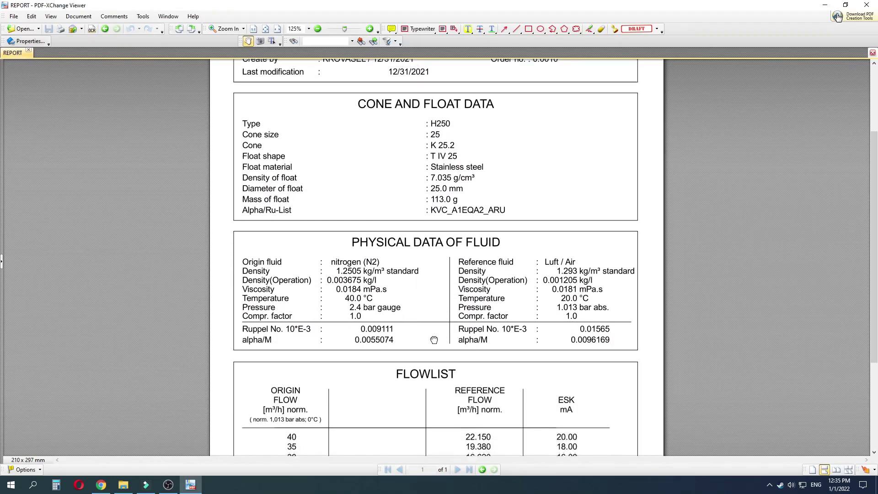
pyautogui.scroll(-7, 434, 293)
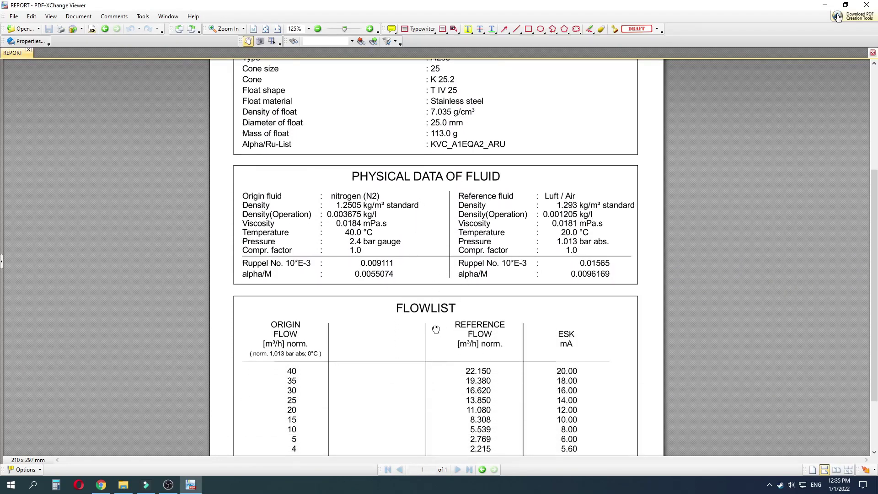
pyautogui.scroll(-1, 431, 268)
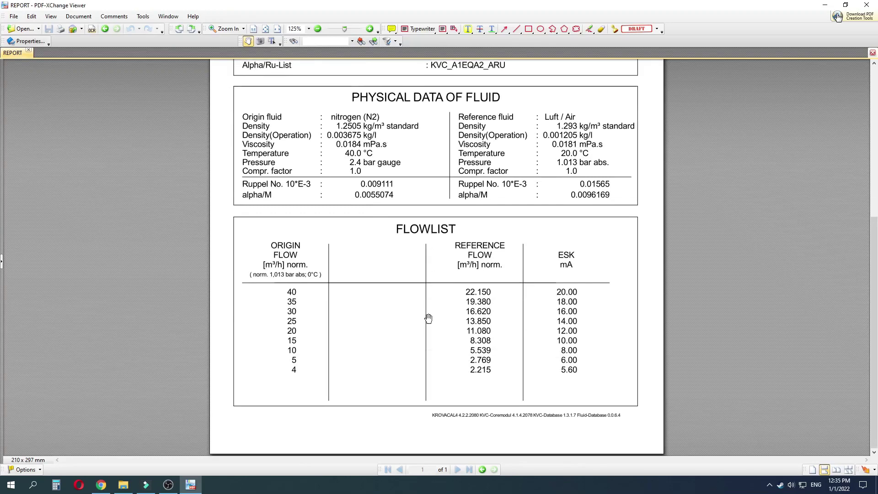